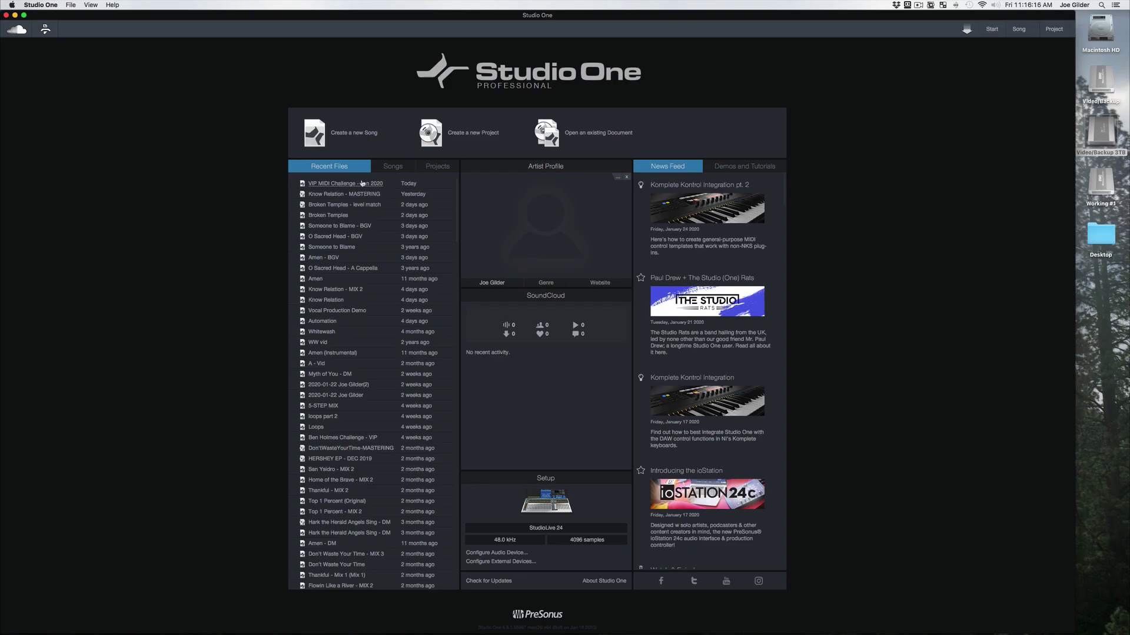
Open the recent song 'VIP MIDI Challenge - Jan 2020' and dismiss its Song Information
left_click(355, 183)
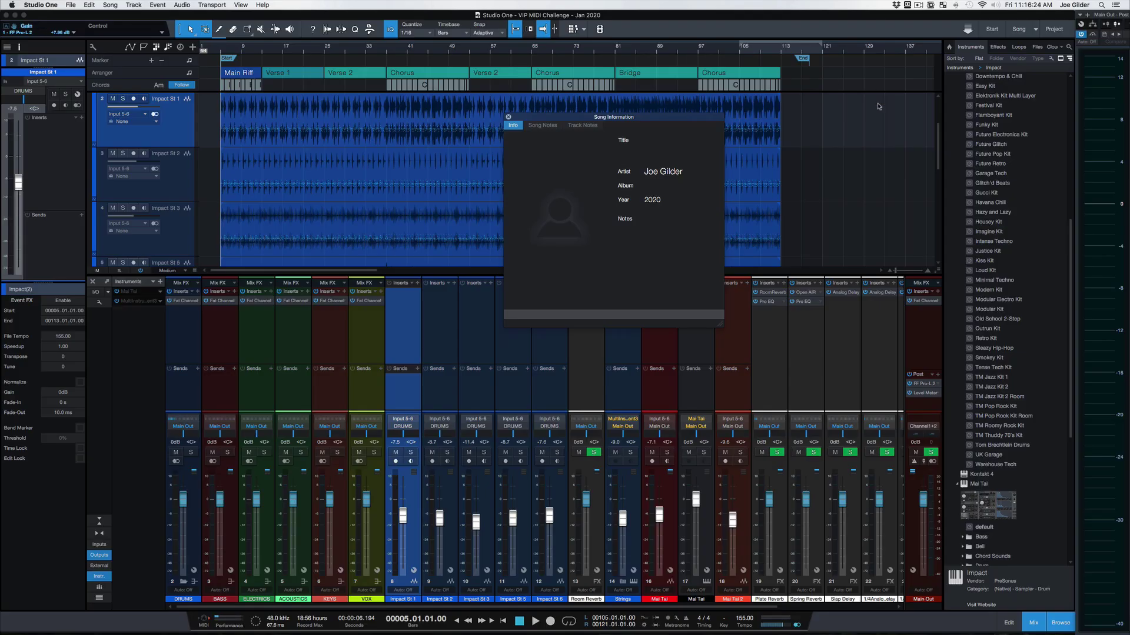
left_click(508, 116)
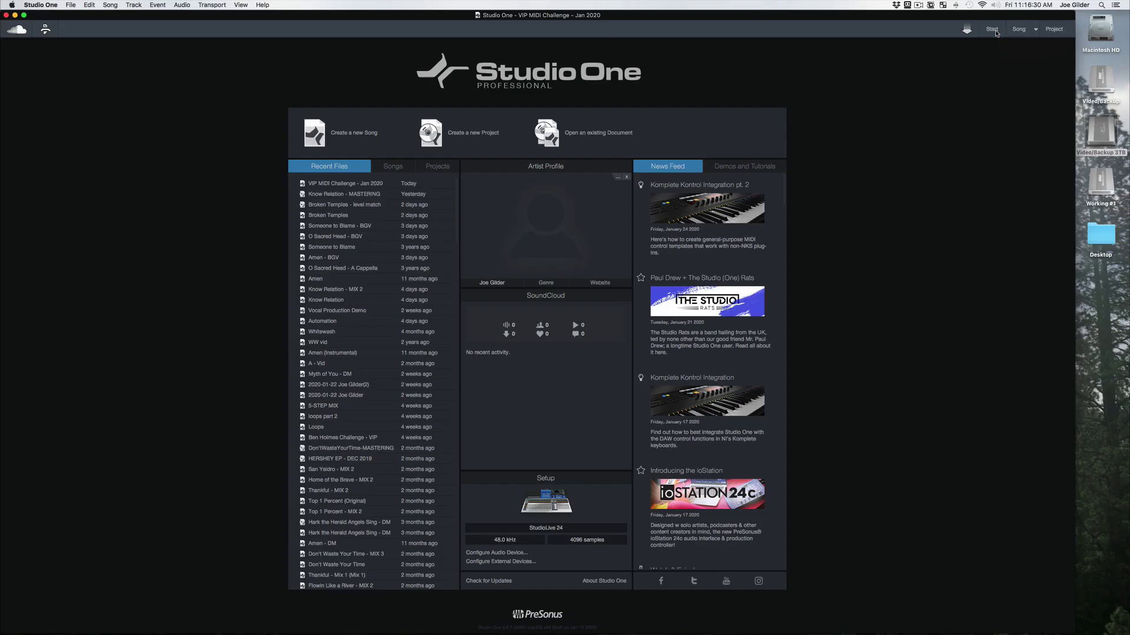
Return to the Start page, checking the open-songs list and the song's arrange view along the way
left_click(992, 29)
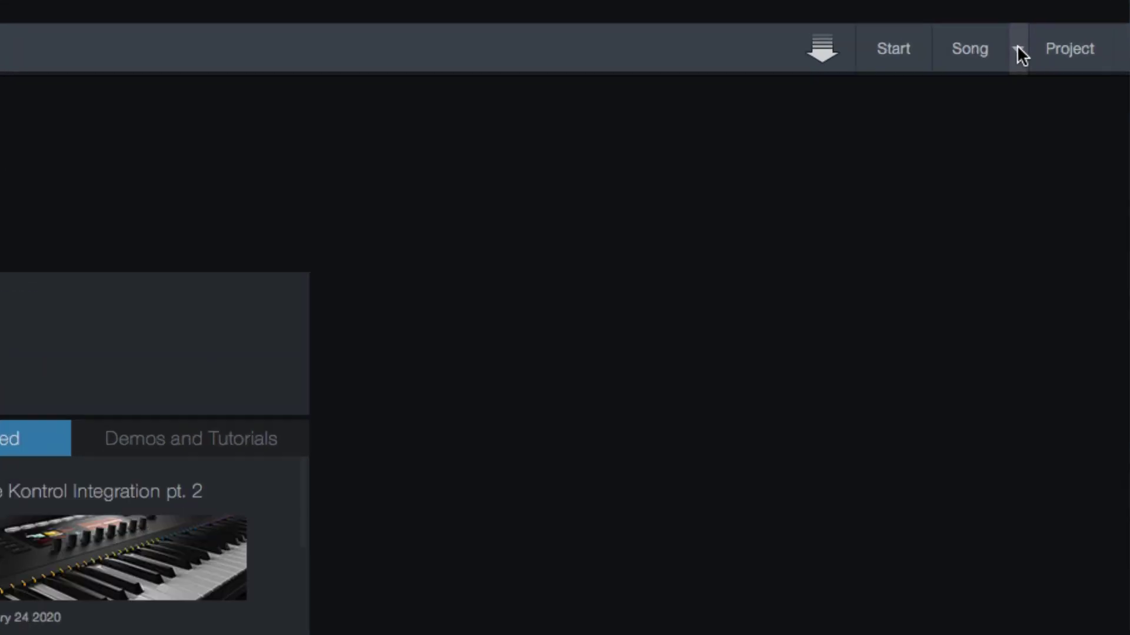
left_click(1019, 53)
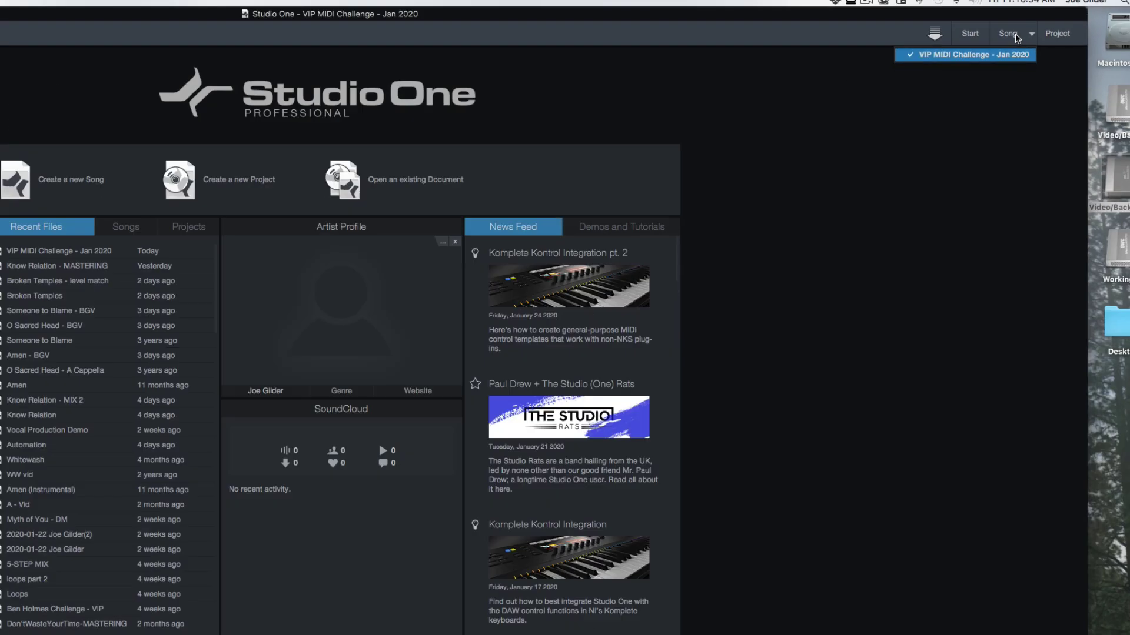
left_click(988, 58)
left_click(1022, 29)
left_click(992, 29)
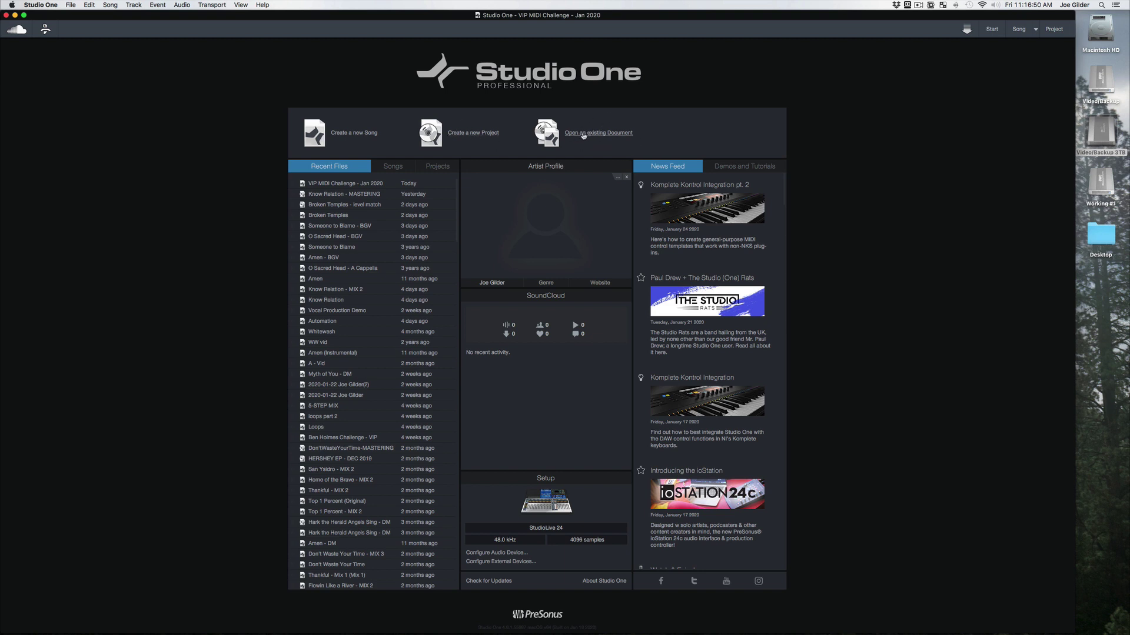
scroll(348, 382, "down", 10)
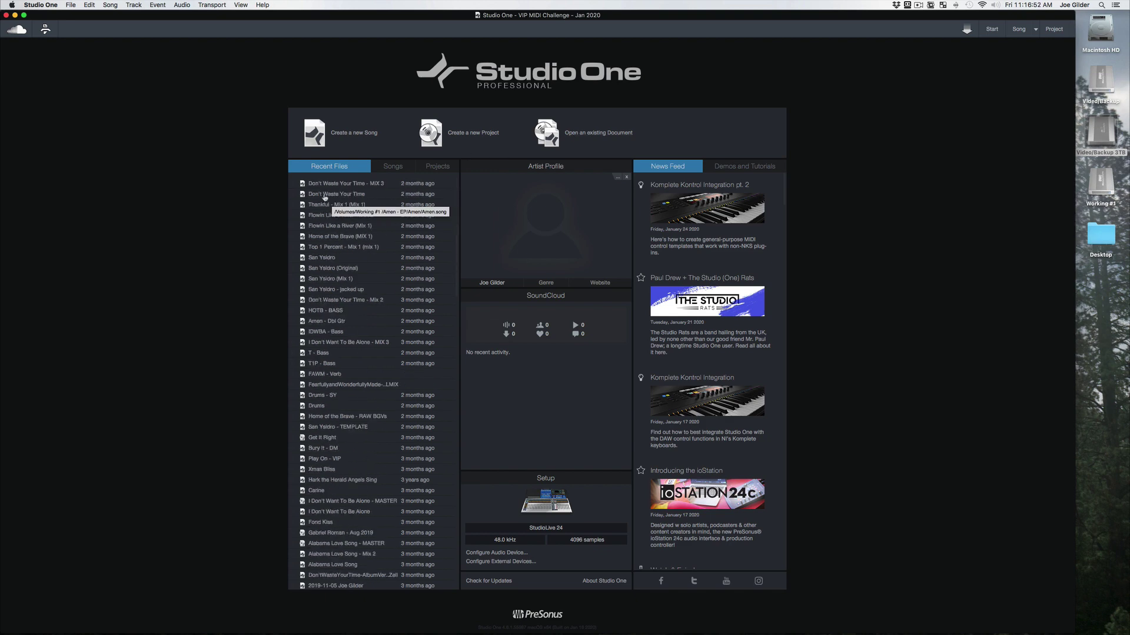
scroll(347, 381, "up", 10)
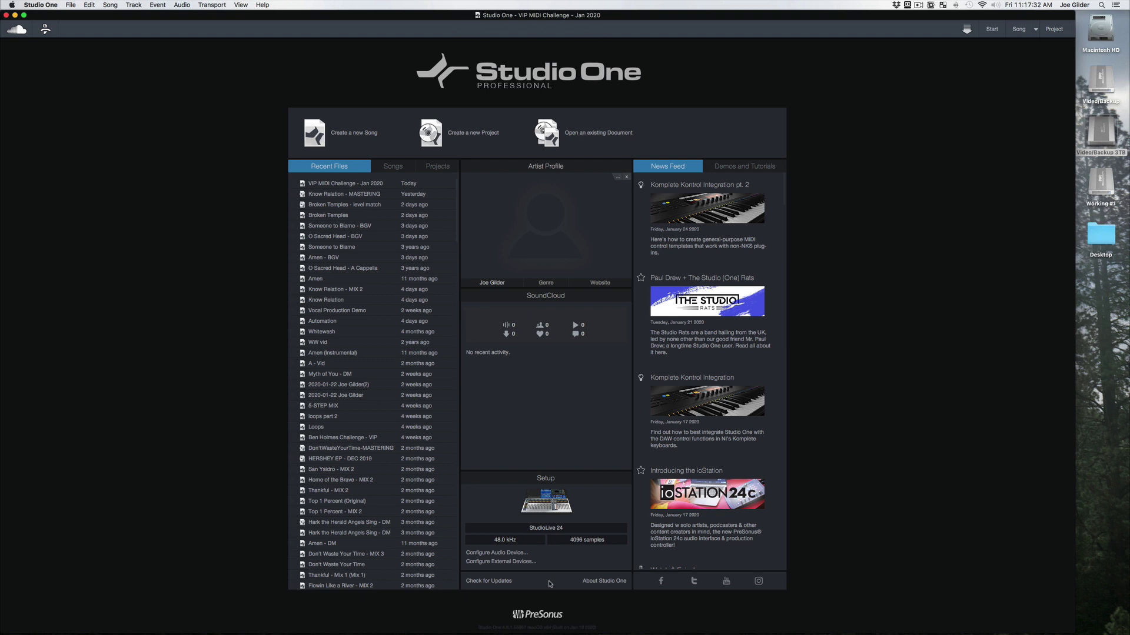
Check for updates and acknowledge that version 4.6.1.55987 is already up to date
left_click(502, 581)
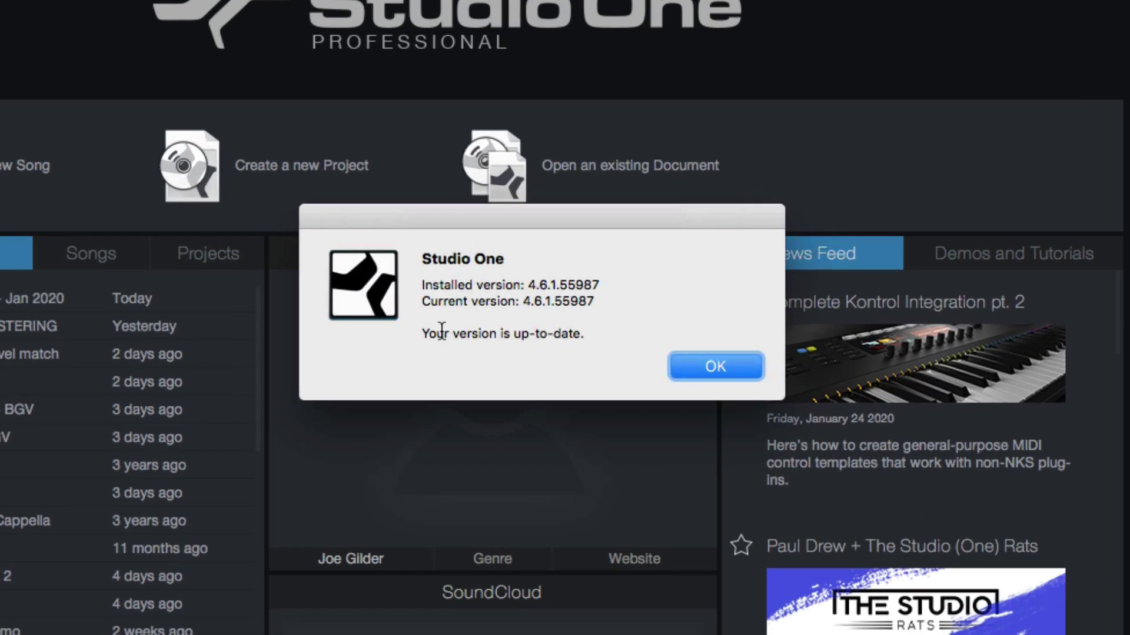
left_click(712, 364)
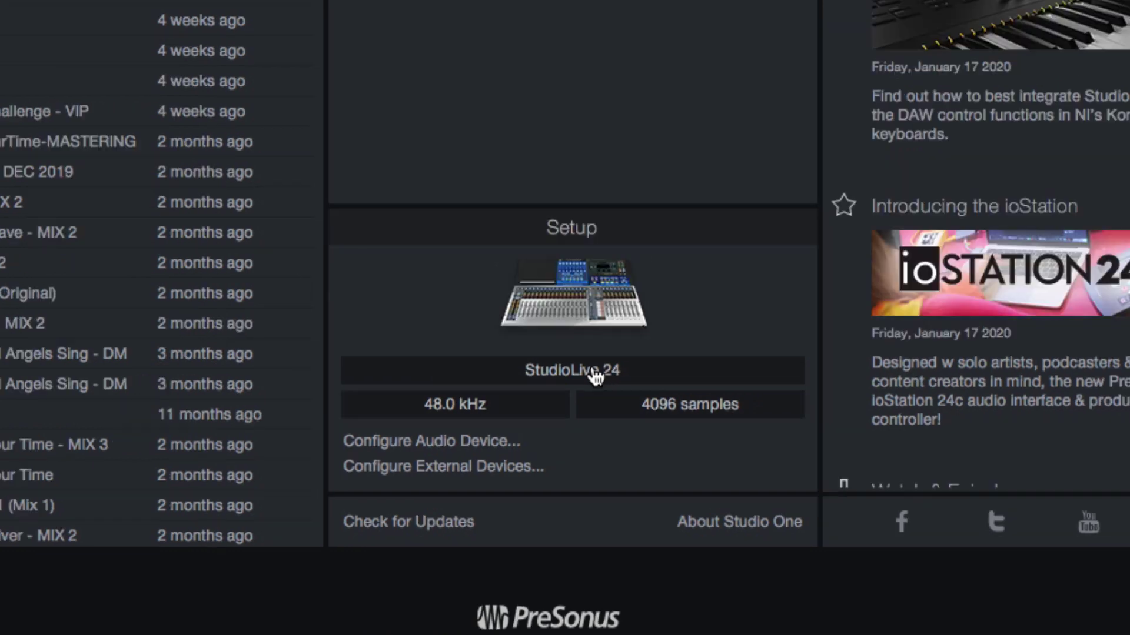
left_click(595, 340)
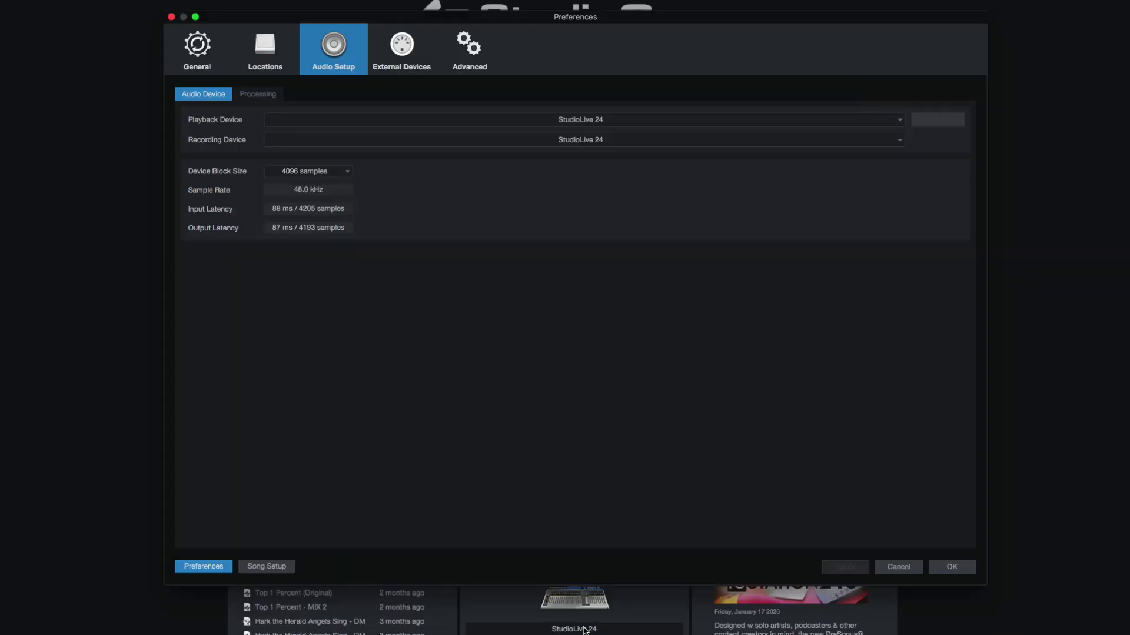
left_click(601, 119)
left_click(539, 137)
key("Return")
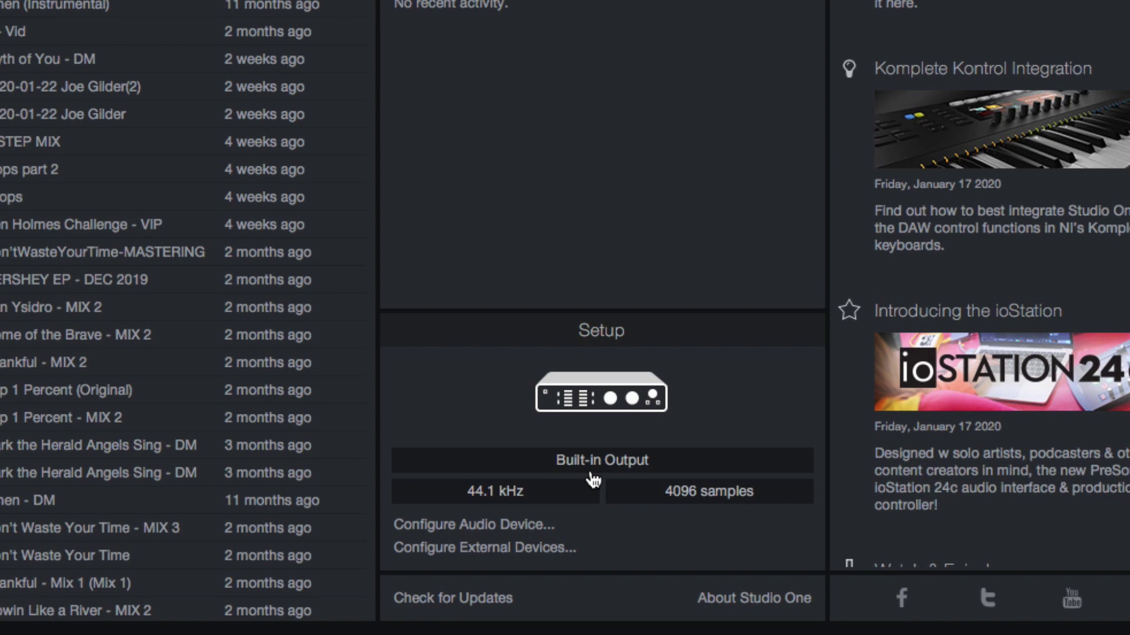
left_click(591, 475)
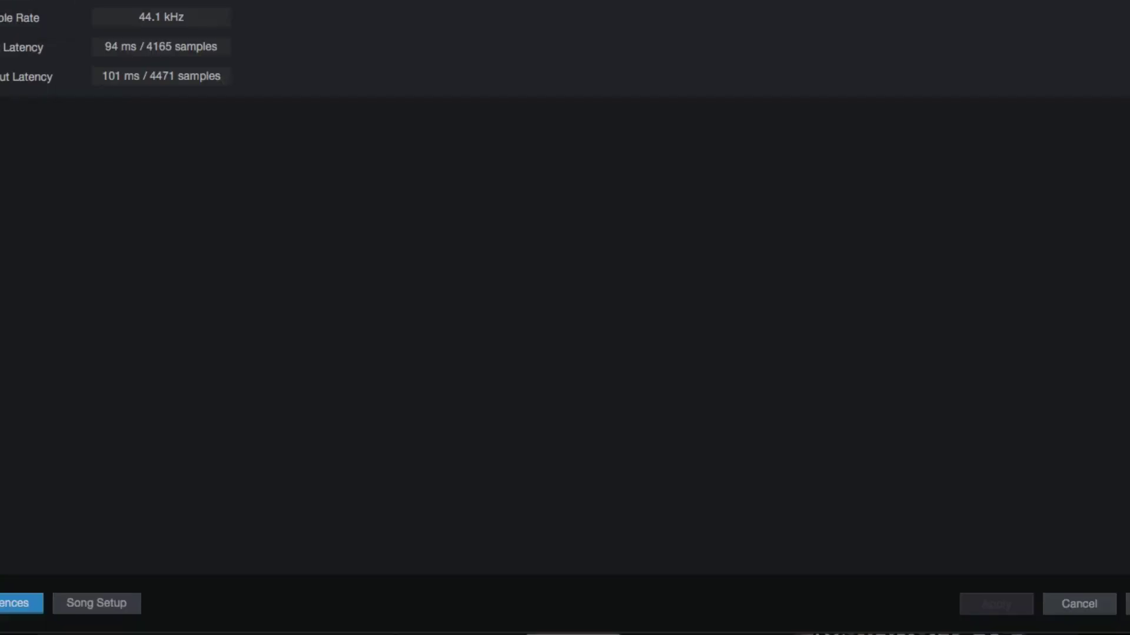
left_click(561, 128)
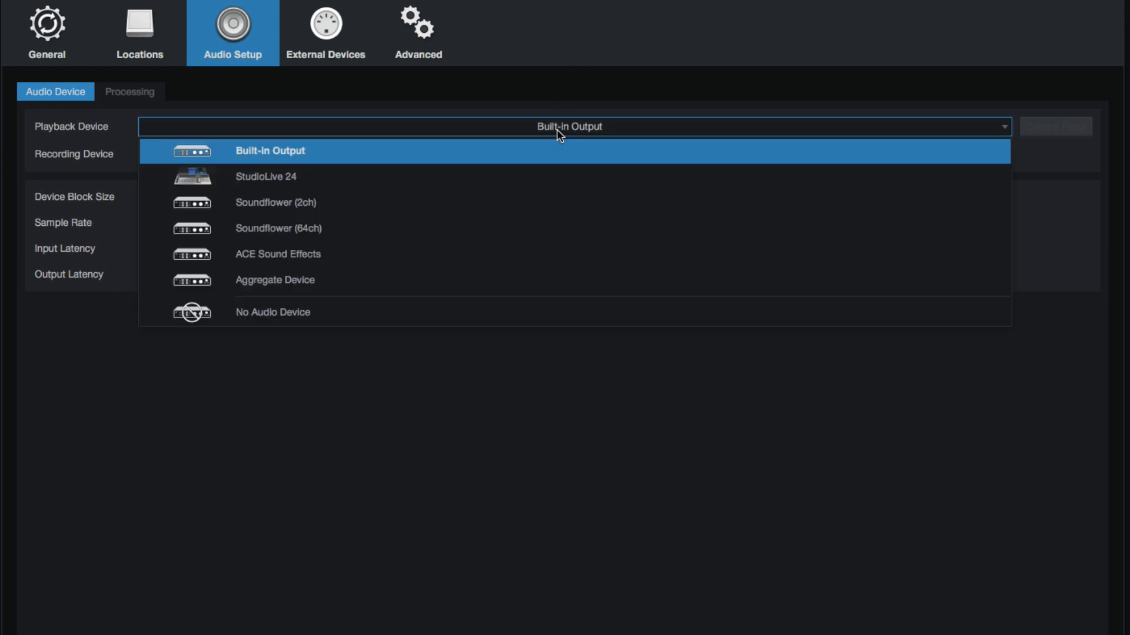
left_click(239, 184)
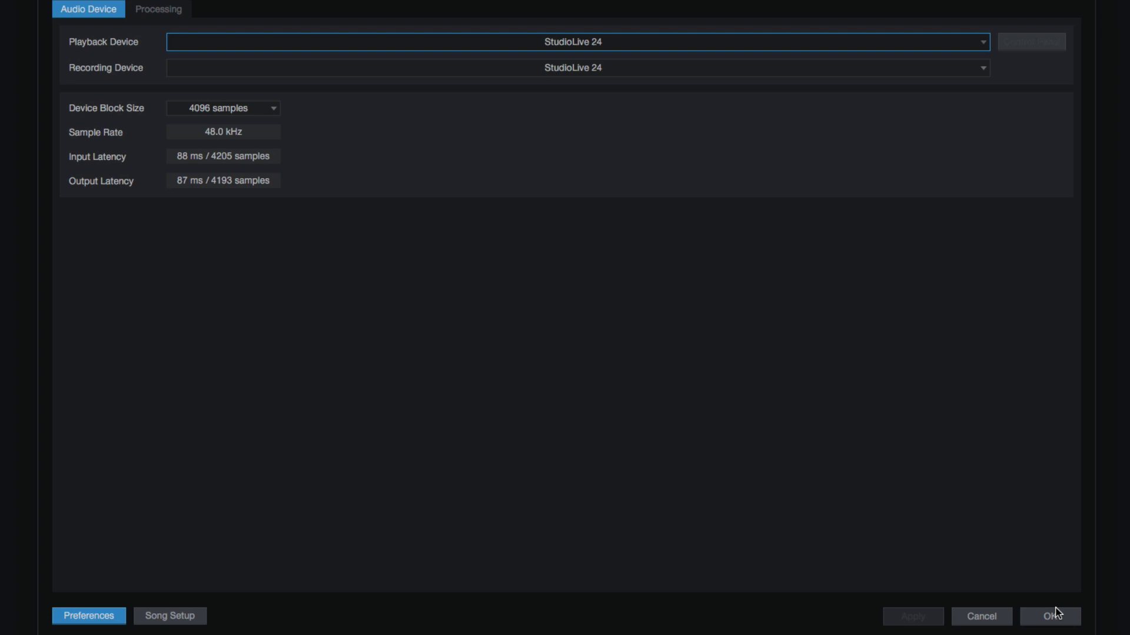
left_click(1056, 614)
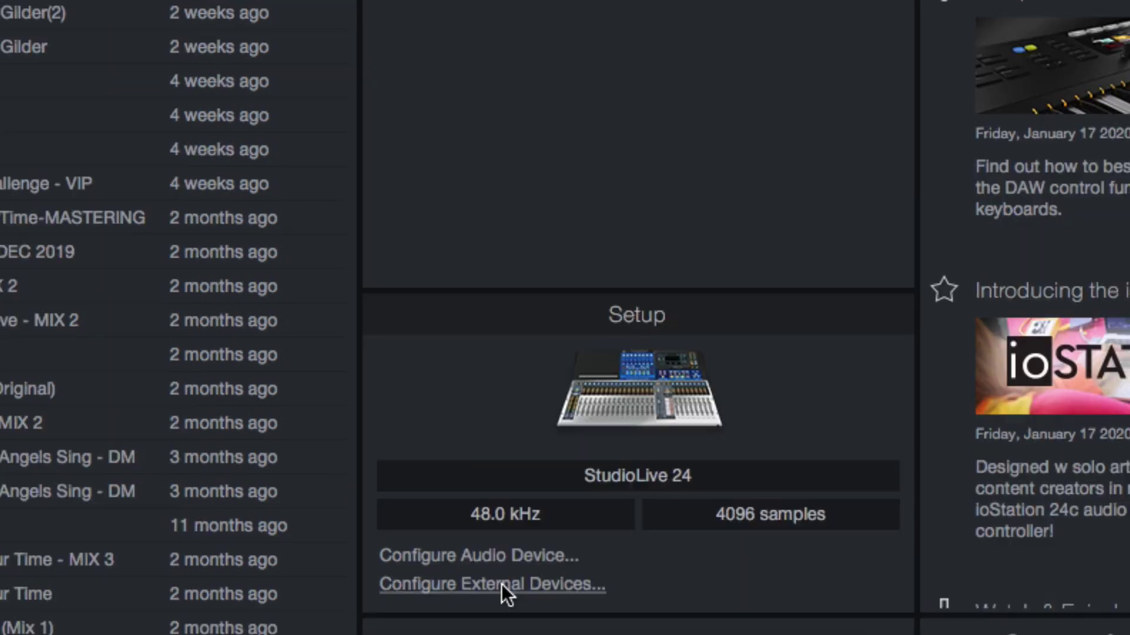
left_click(463, 517)
left_click(318, 214)
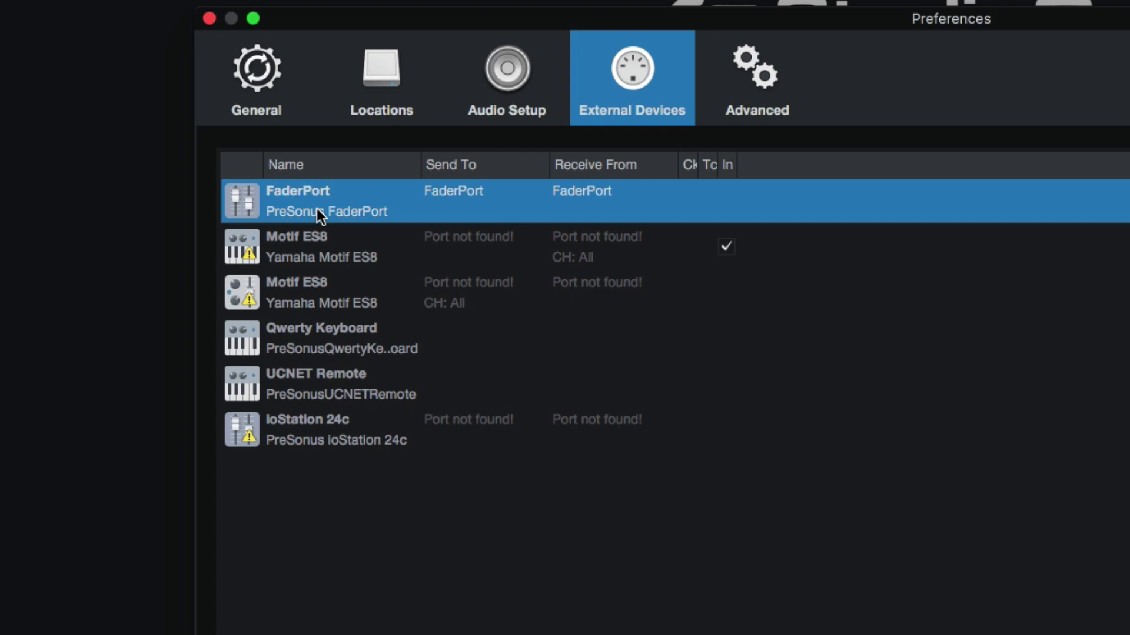
left_click(349, 436)
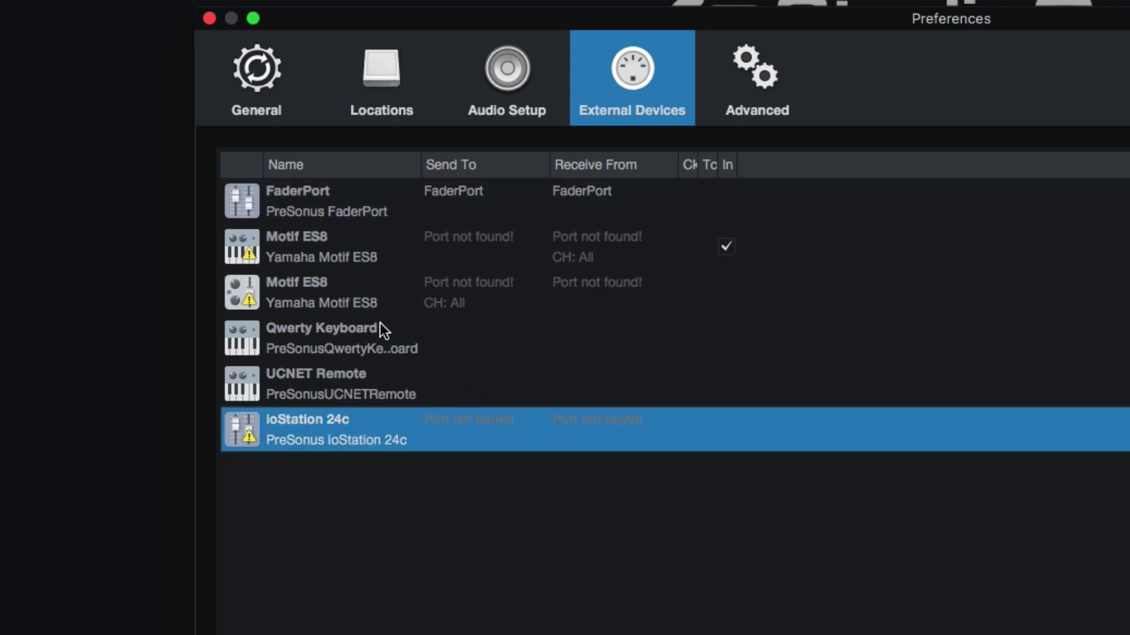
left_click(313, 291)
left_click(309, 233)
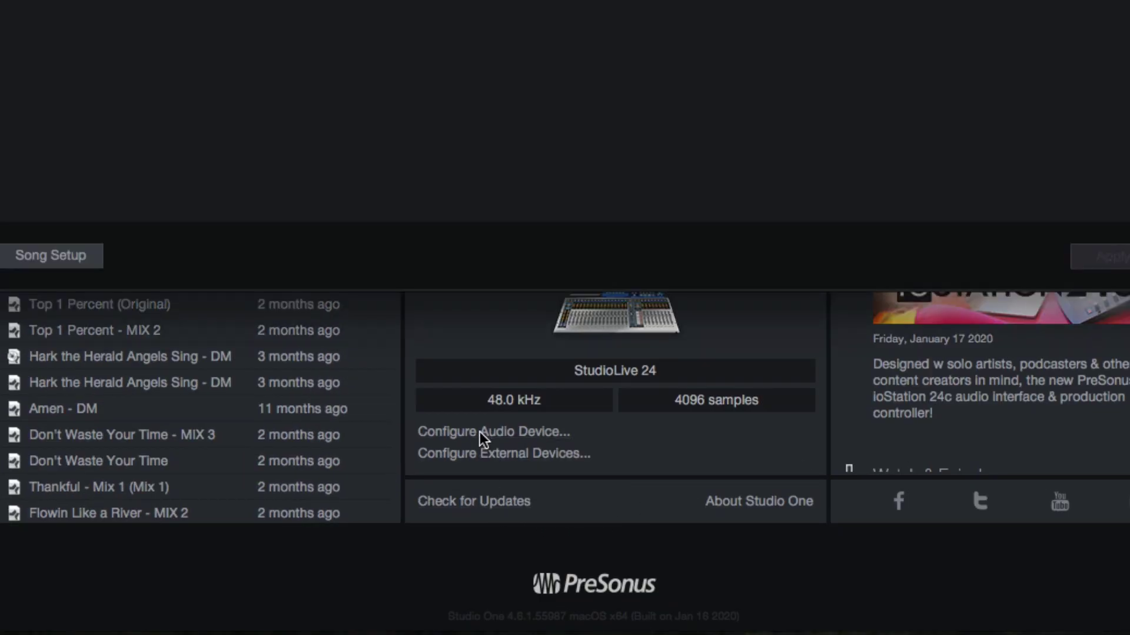
Review playback devices and Processing settings, keep the 4096-sample block size, and close Preferences
left_click(481, 436)
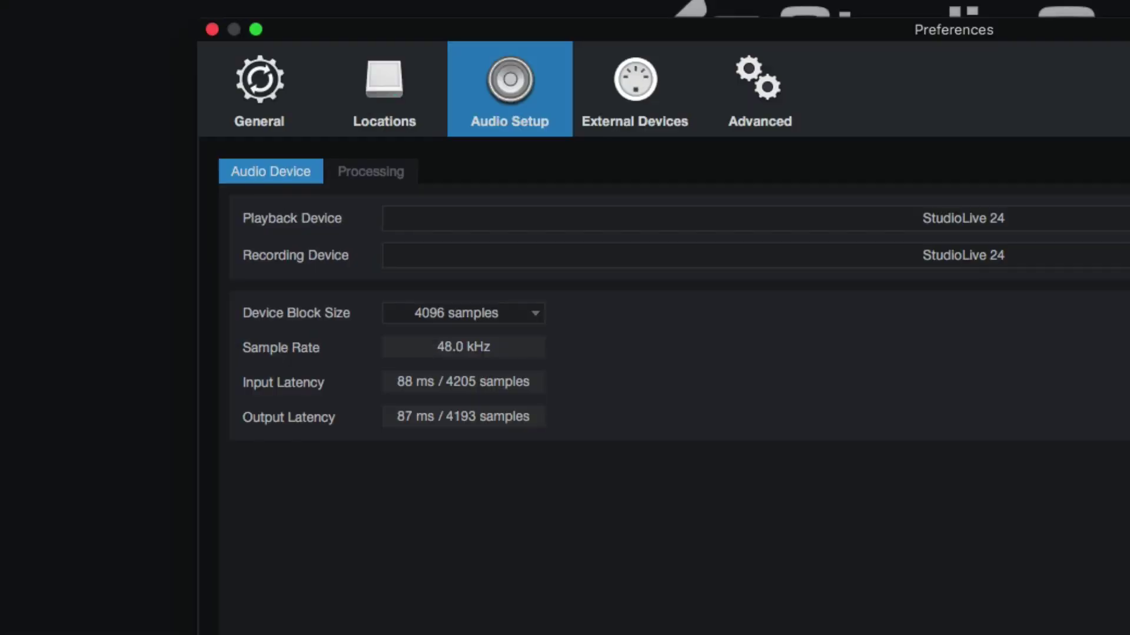
left_click(694, 227)
left_click(752, 535)
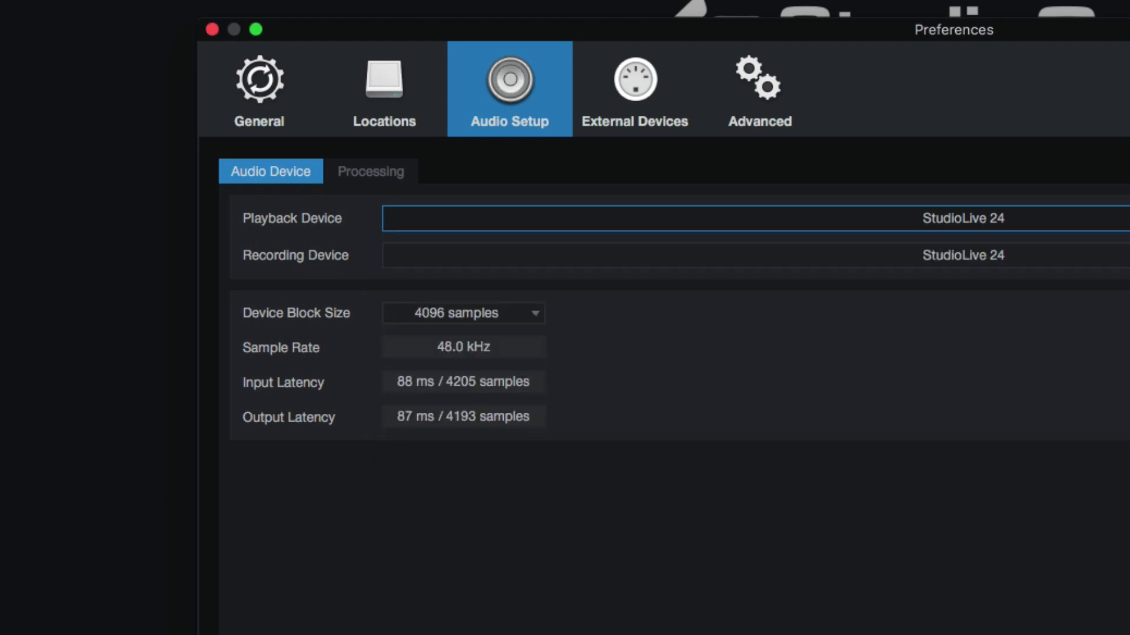
left_click(429, 310)
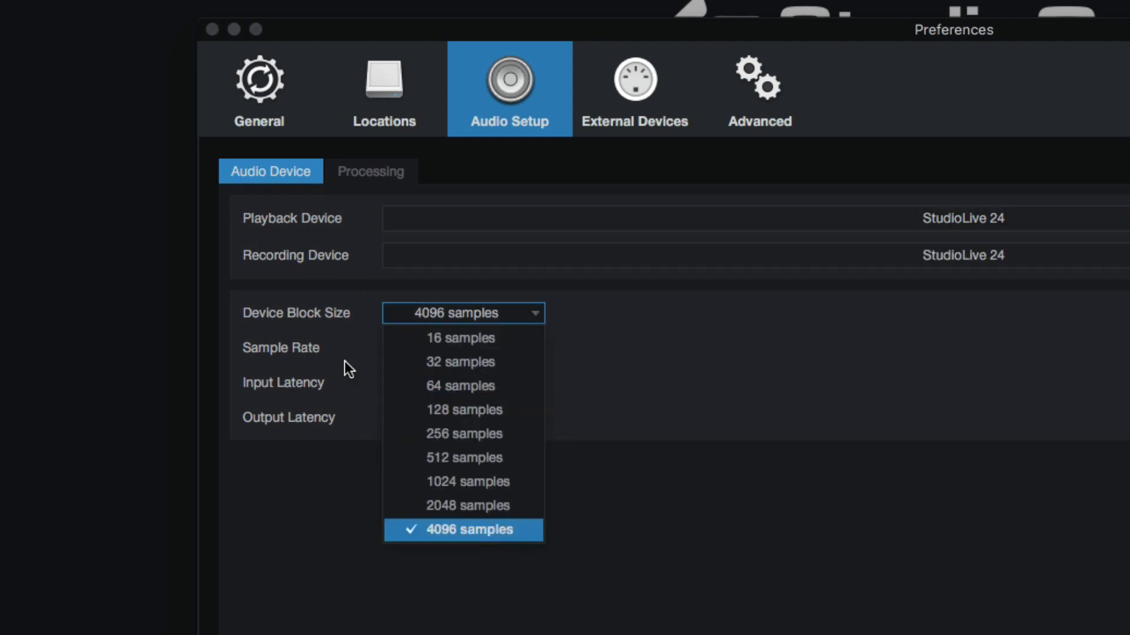
left_click(698, 629)
left_click(373, 172)
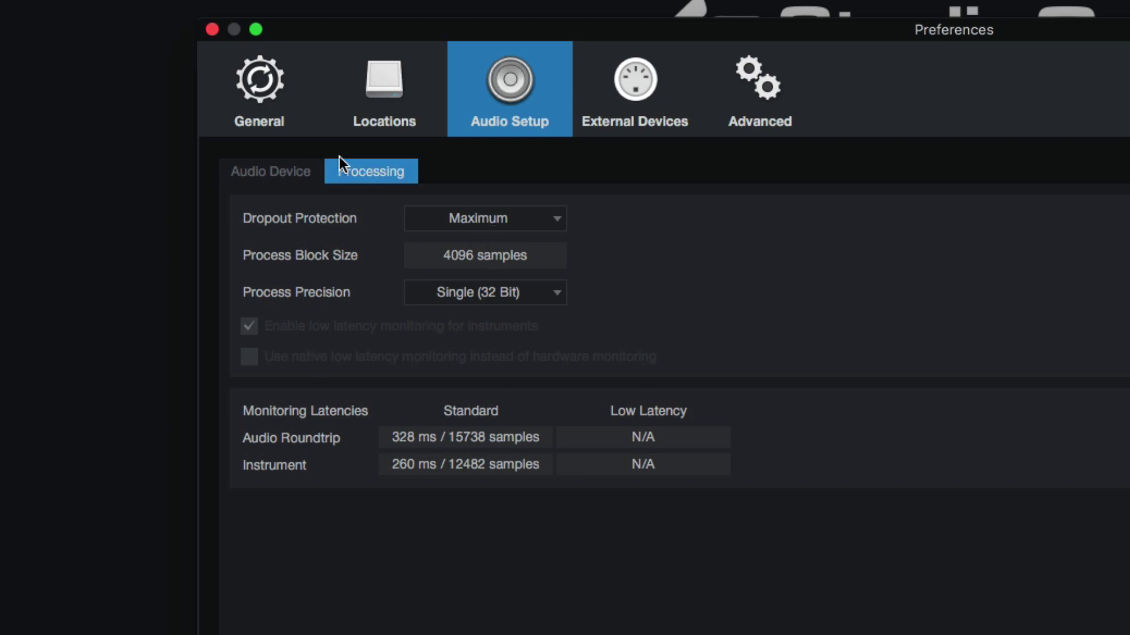
left_click(310, 169)
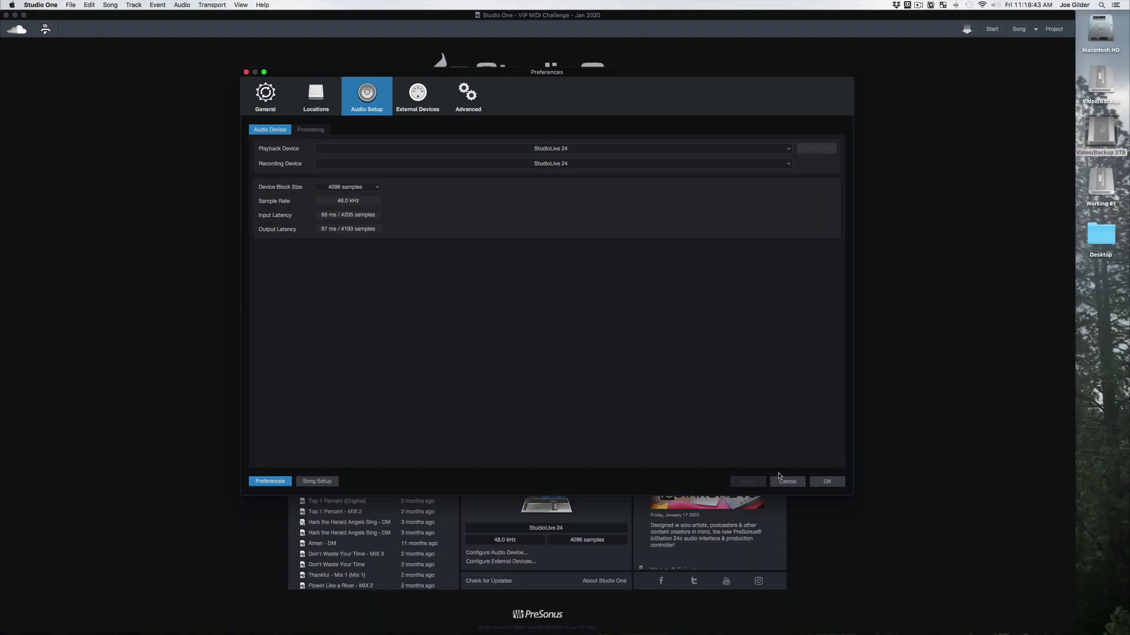
key("Return")
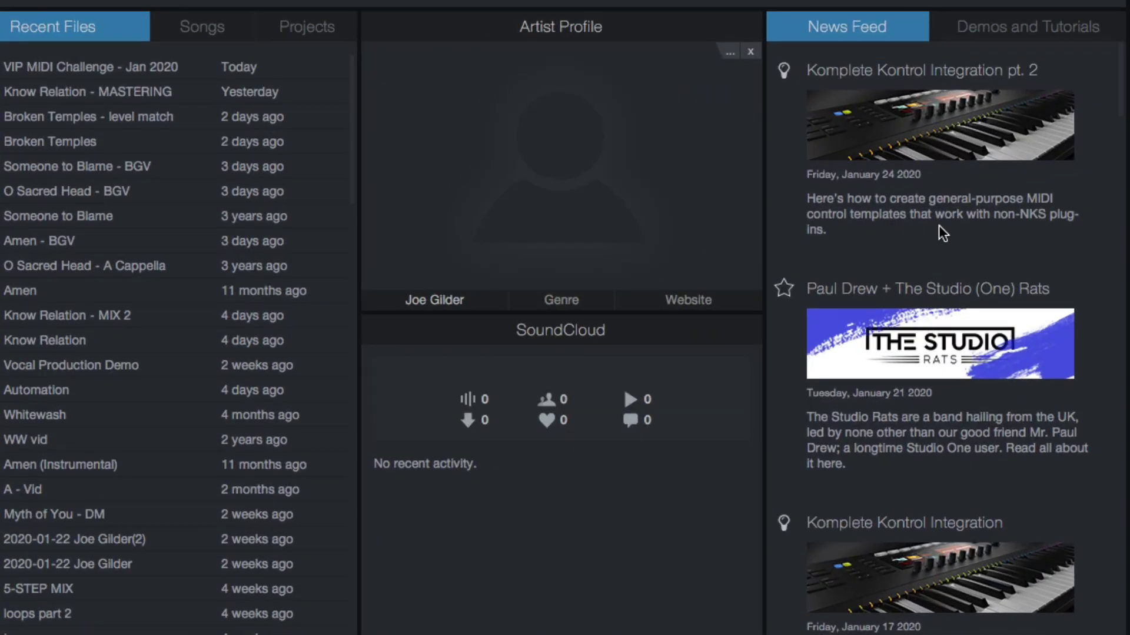
scroll(707, 250, "down", 15)
scroll(938, 225, "up", 8)
scroll(938, 225, "down", 1)
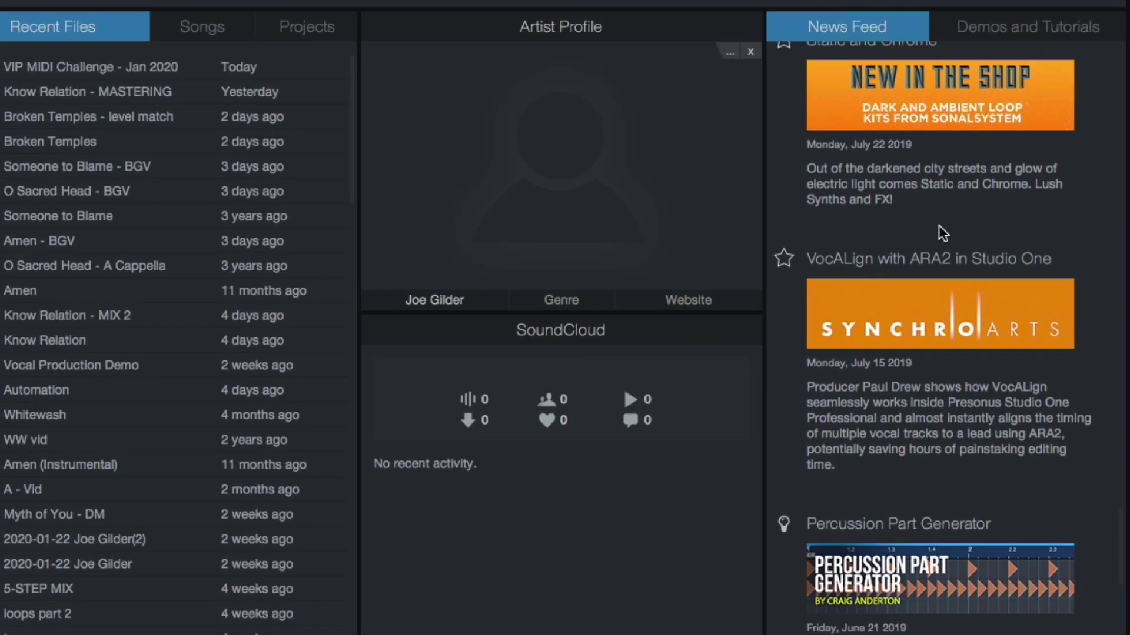
scroll(942, 480, "down", 1)
scroll(948, 574, "up", 15)
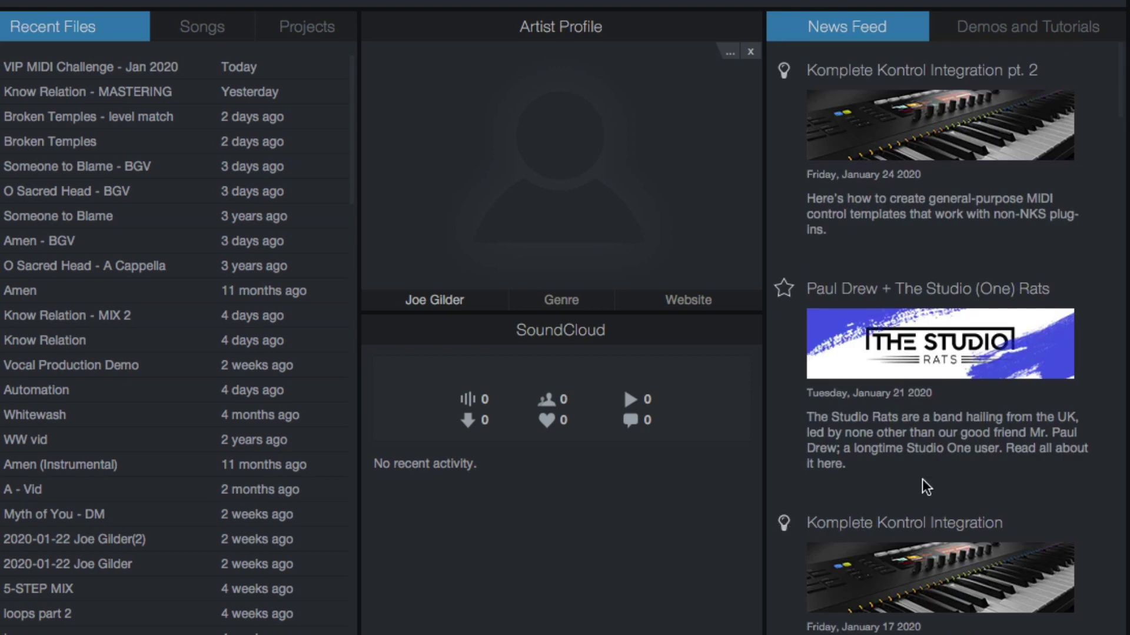
left_click(1001, 26)
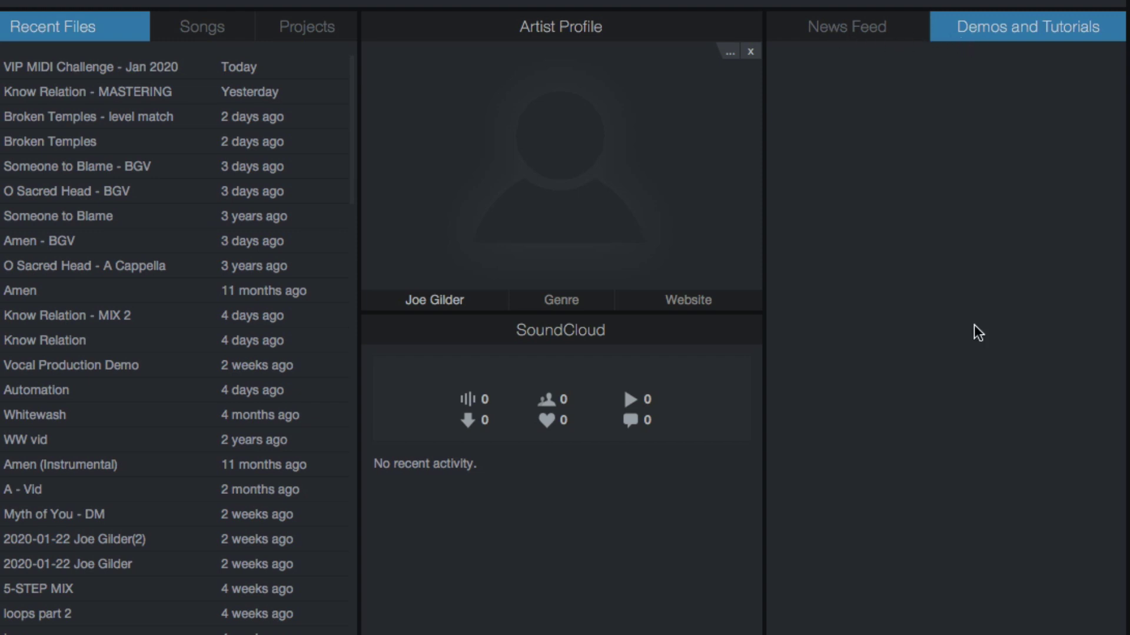
left_click(879, 37)
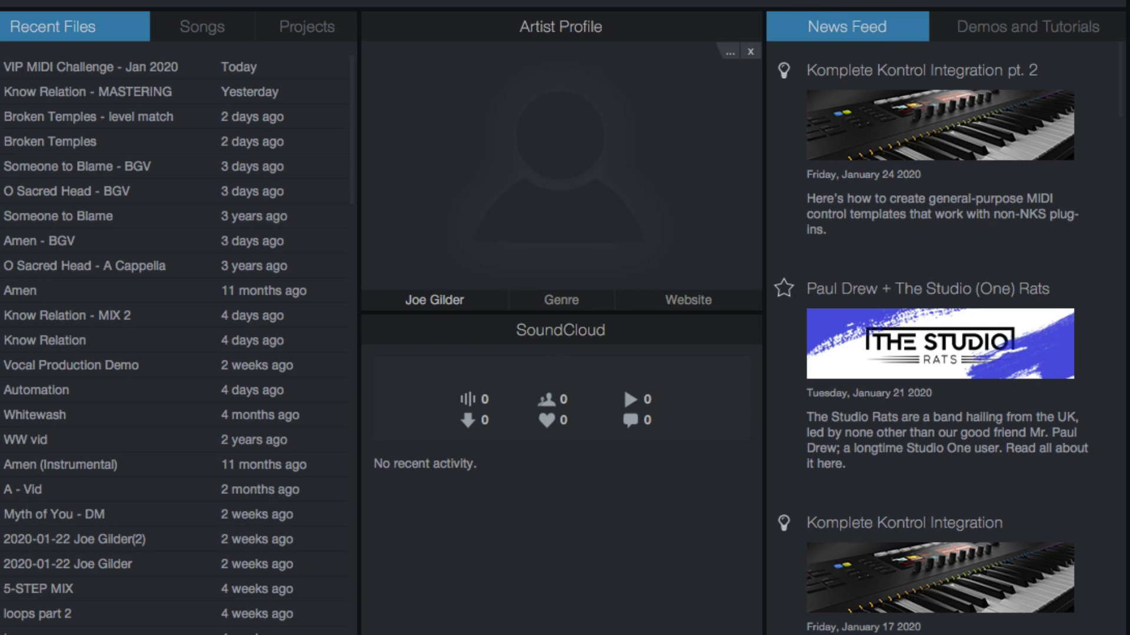
scroll(942, 341, "down", 1)
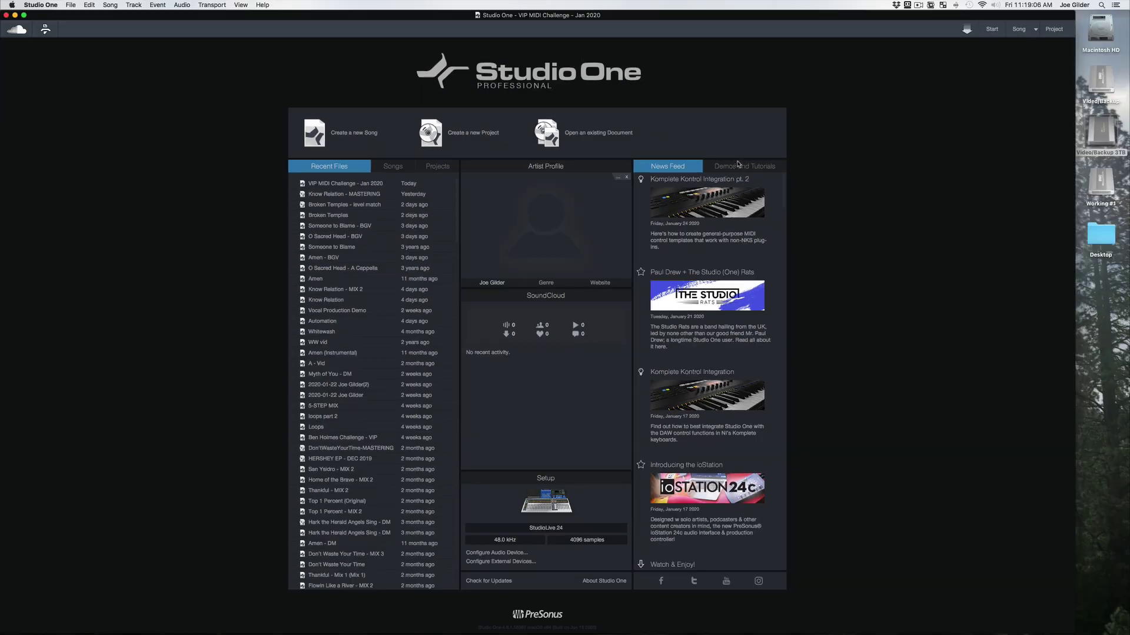
Via Studio One Installation, mark the 1.60 GB Studio One Demos and Tutorials package and install it
left_click(1014, 26)
left_click(37, 4)
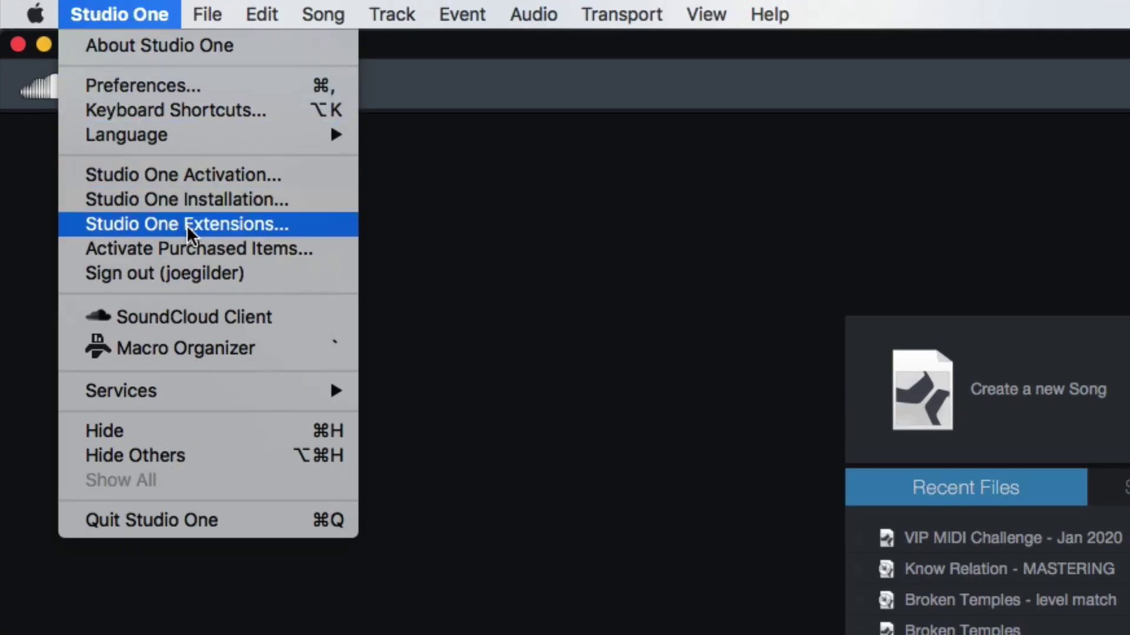
left_click(237, 198)
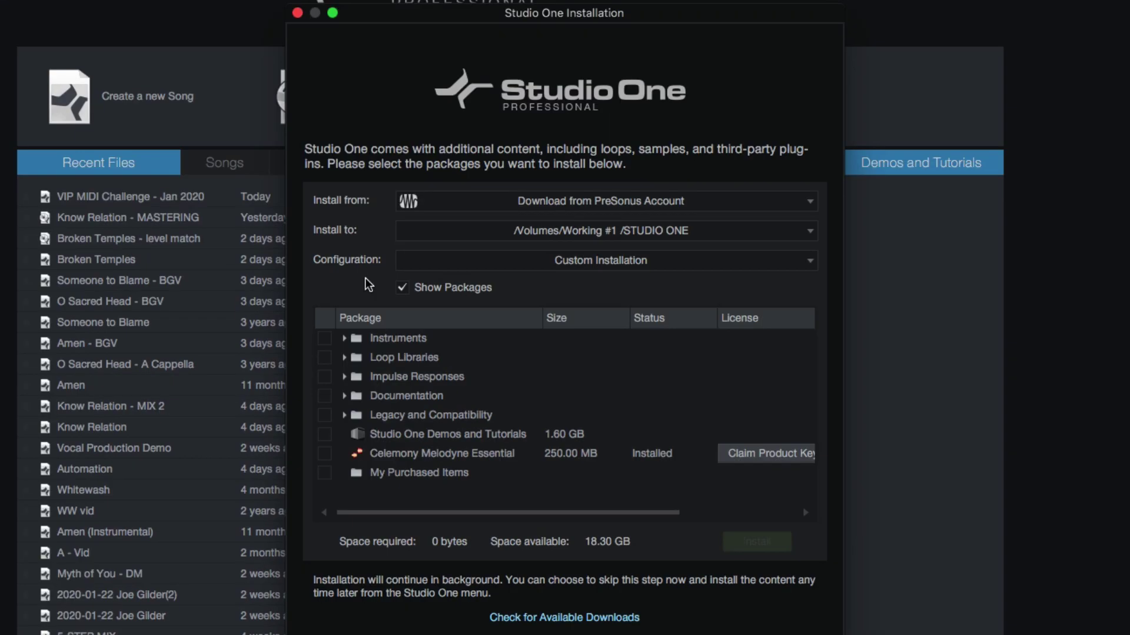
scroll(483, 421, "right", 3)
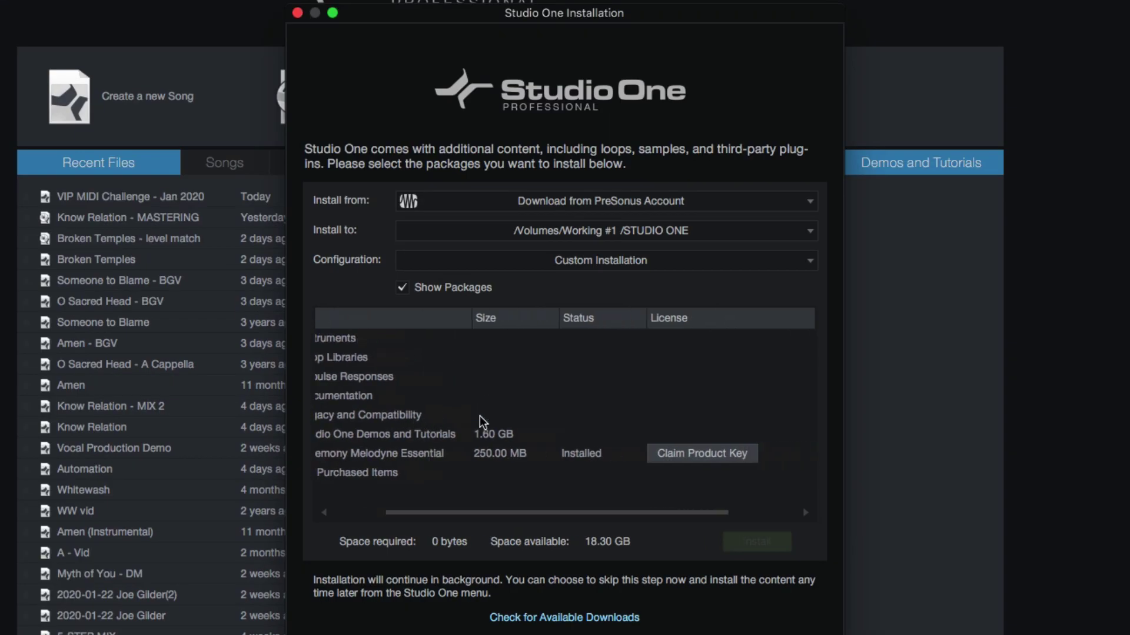
scroll(524, 447, "left", 3)
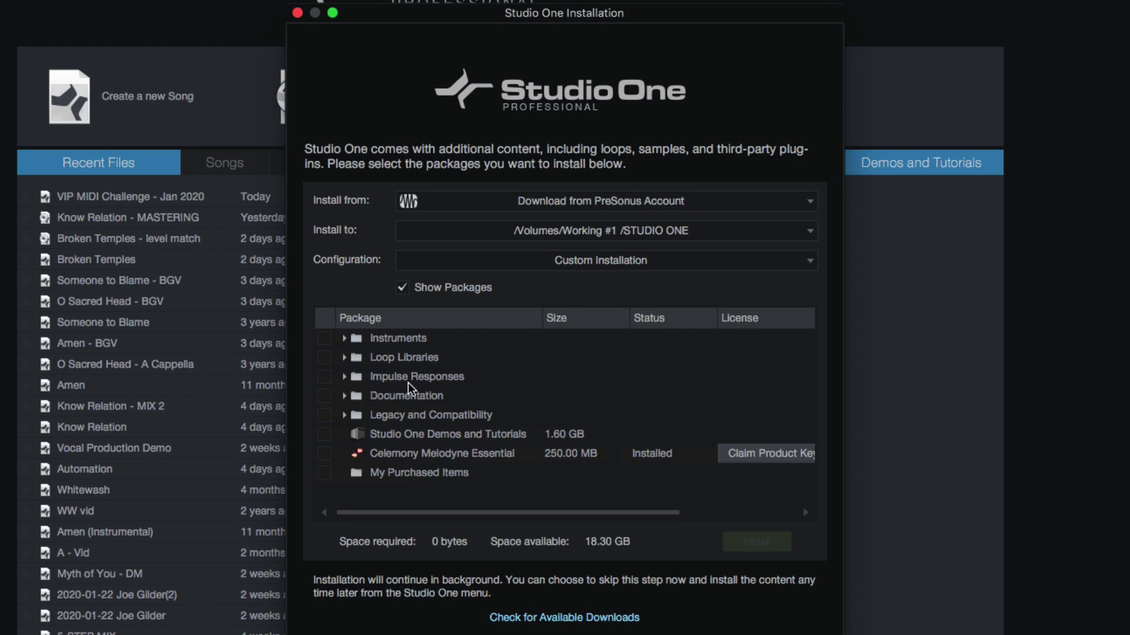
left_click(378, 437)
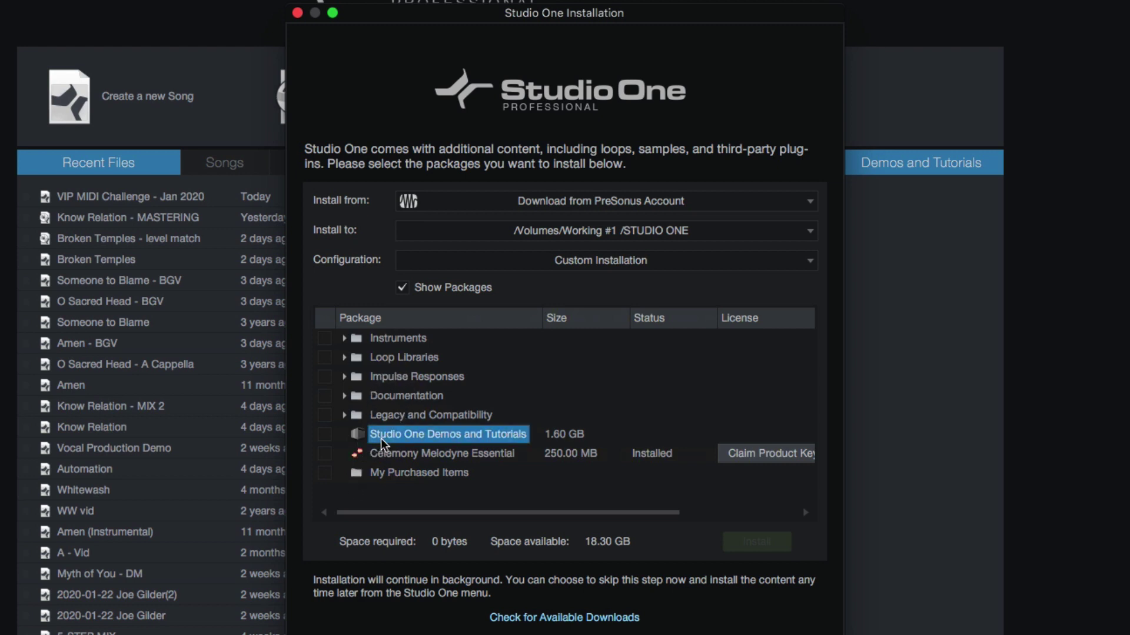
left_click(326, 436)
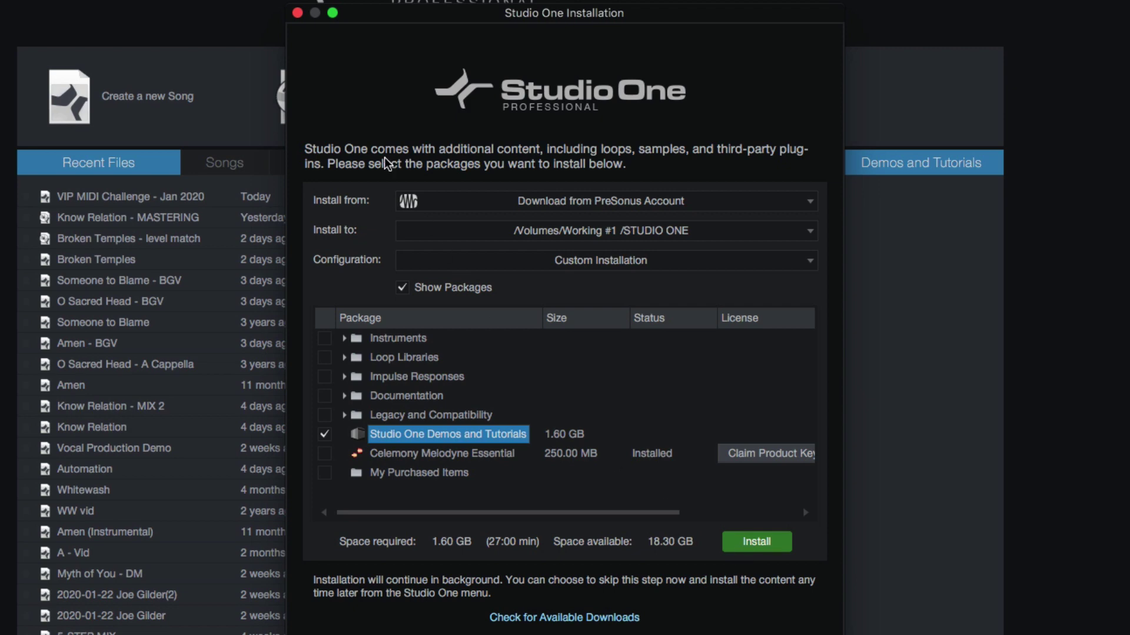
left_click(298, 14)
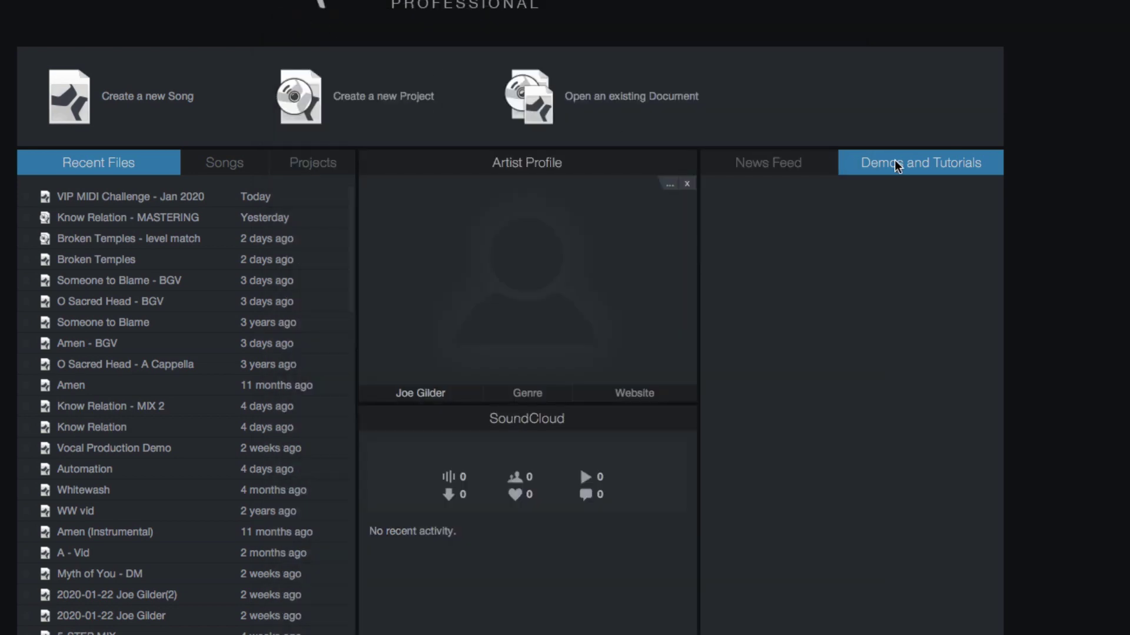
Show the empty Demos and Tutorials panel, then deselect the desktop drive icon and drag across the desktop
left_click(948, 162)
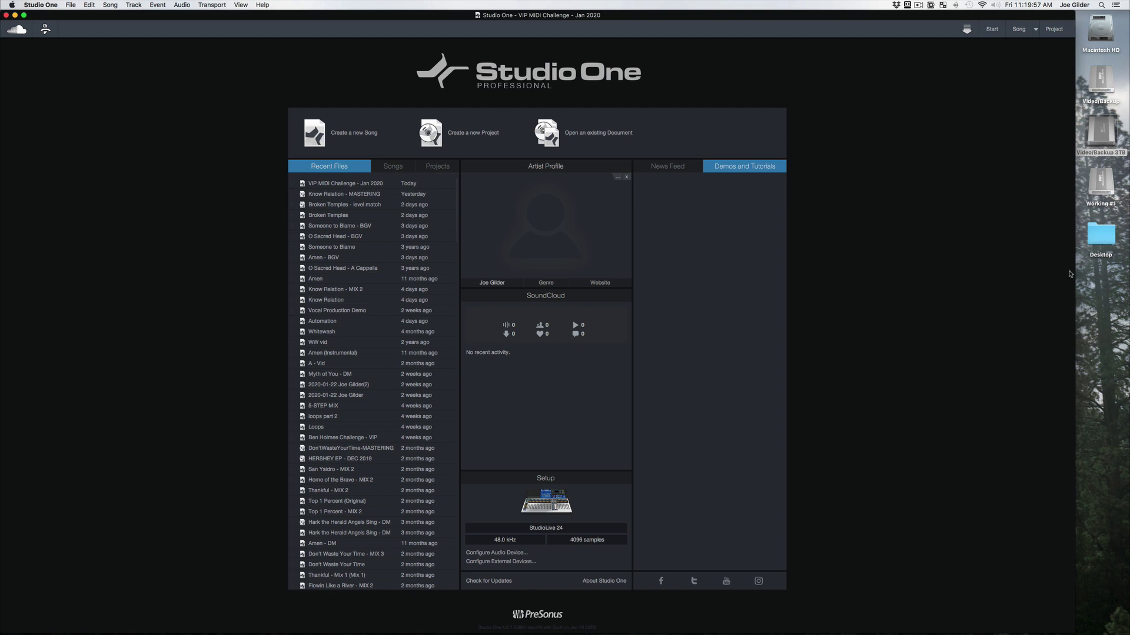
left_click(1102, 275)
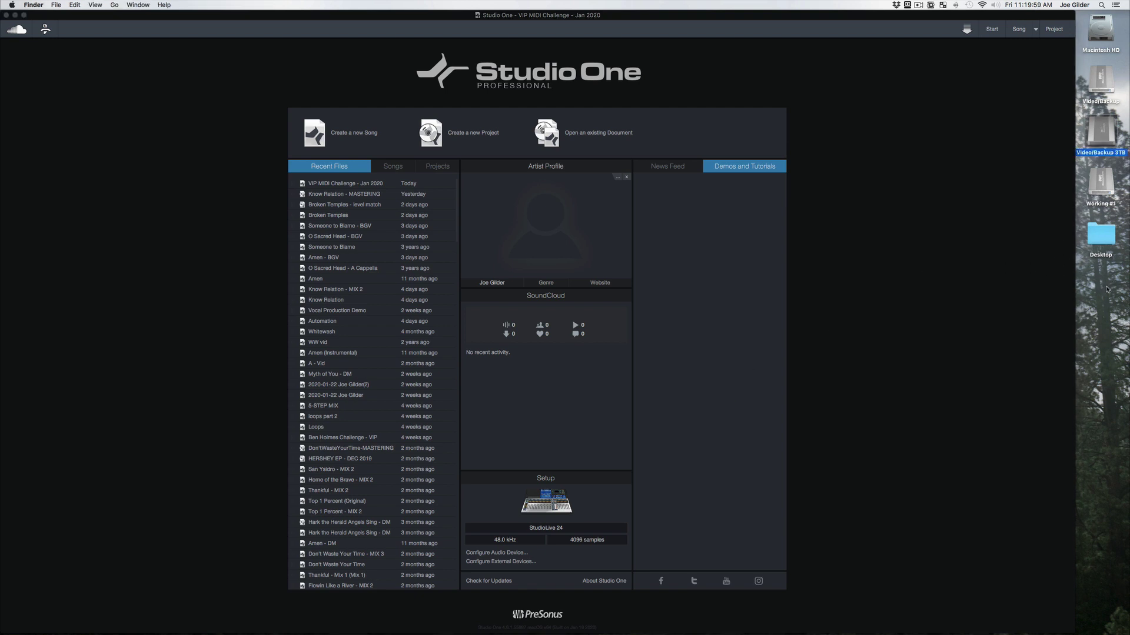
left_click(1107, 289)
left_click_drag(1107, 288, 533, 341)
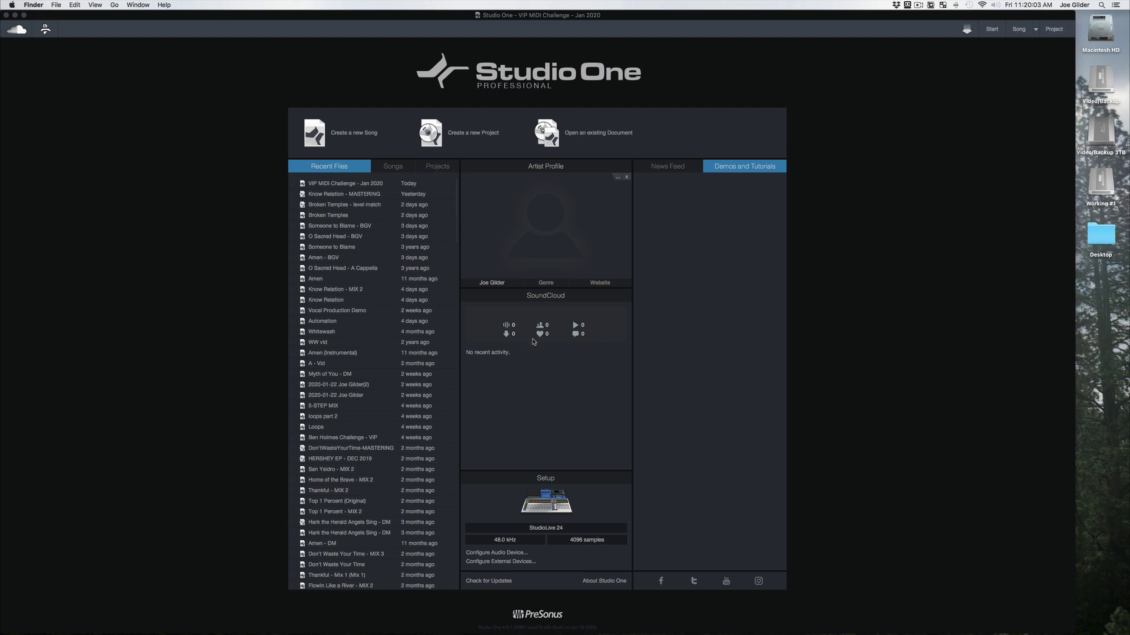